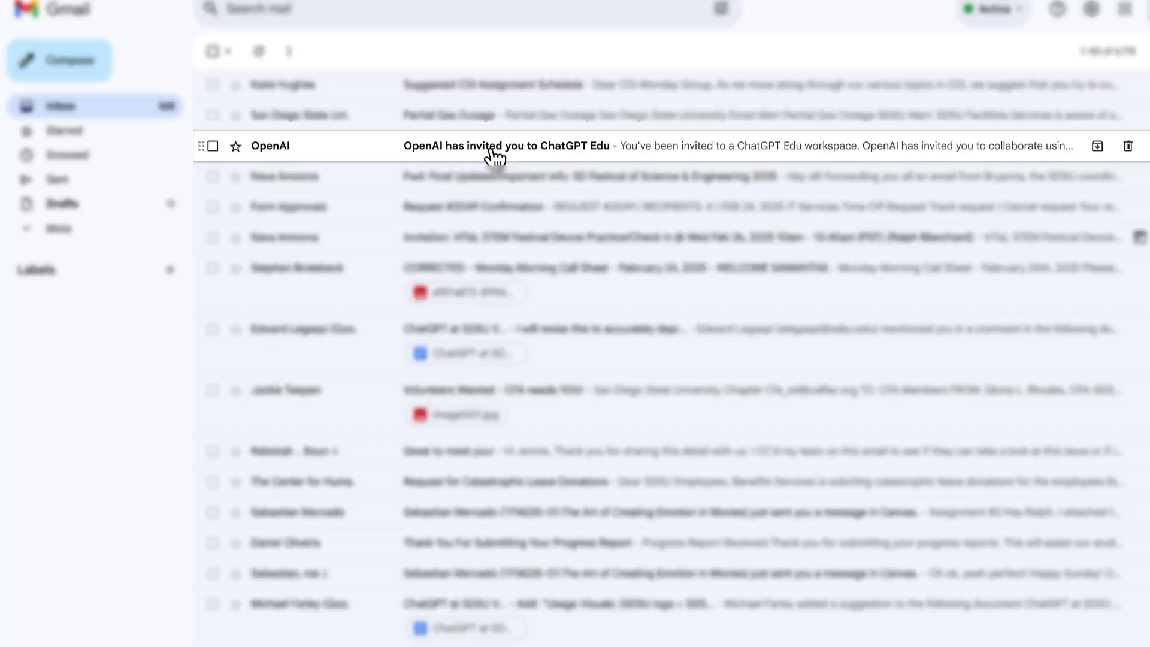
# Step: Open the OpenAI invitation email to reach the San Diego State University workspace invite
pyautogui.click(494, 154)
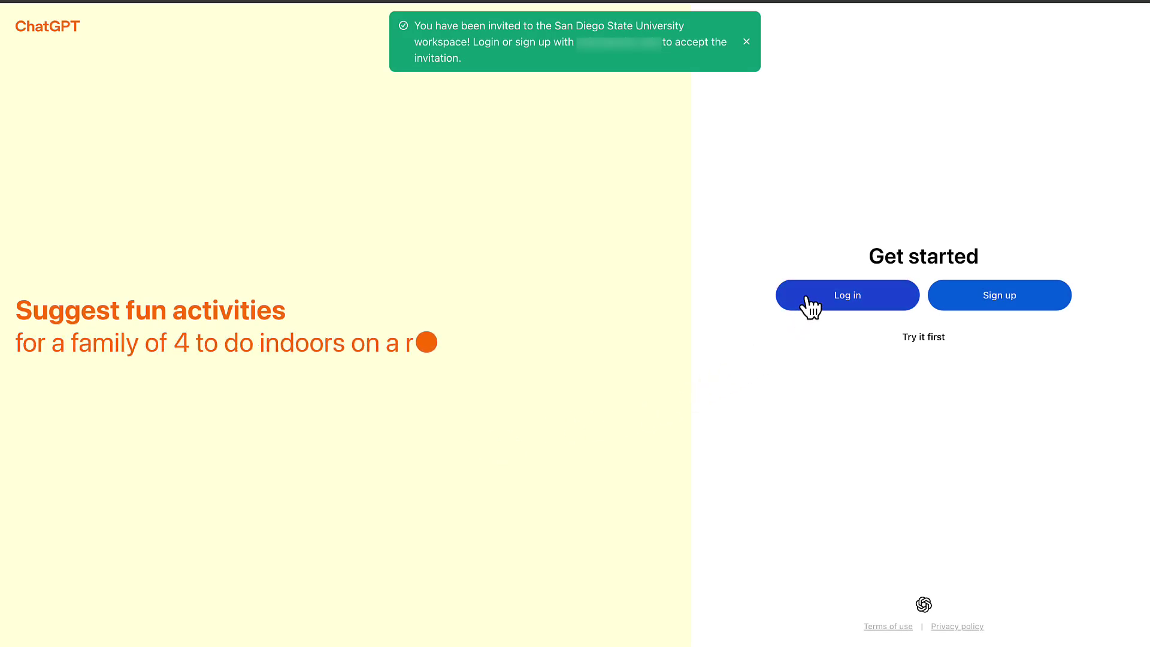
# Step: Log in with the SDSU email, dismiss the welcome, then rejoin via the Gmail invite
pyautogui.click(810, 307)
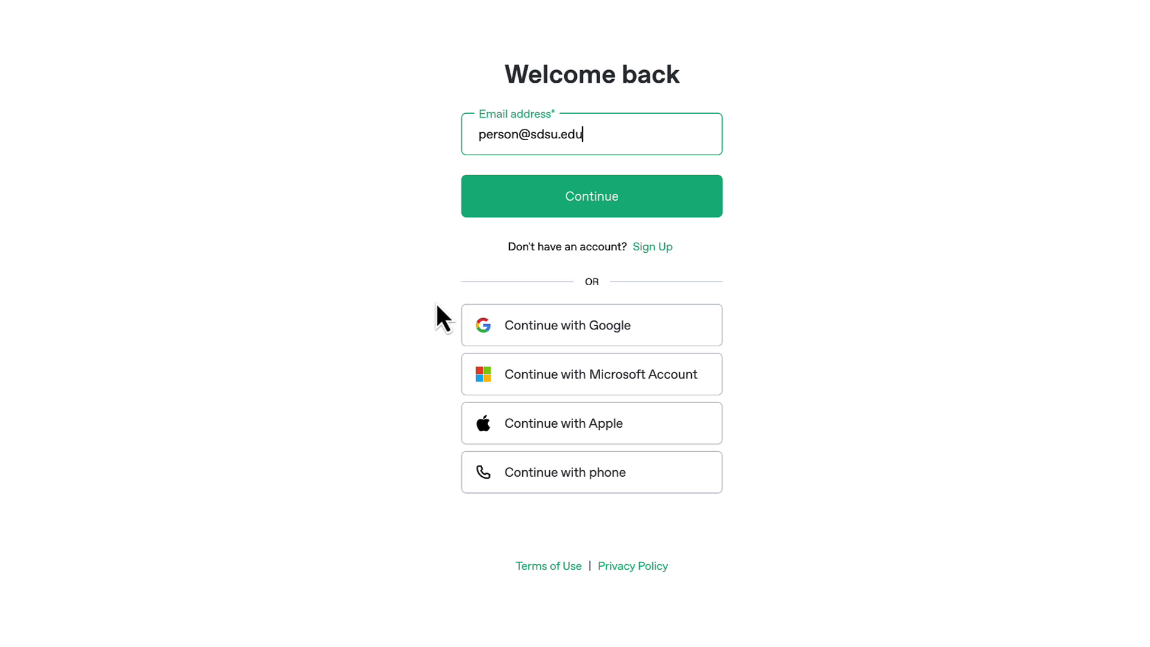
pyautogui.press('Return')
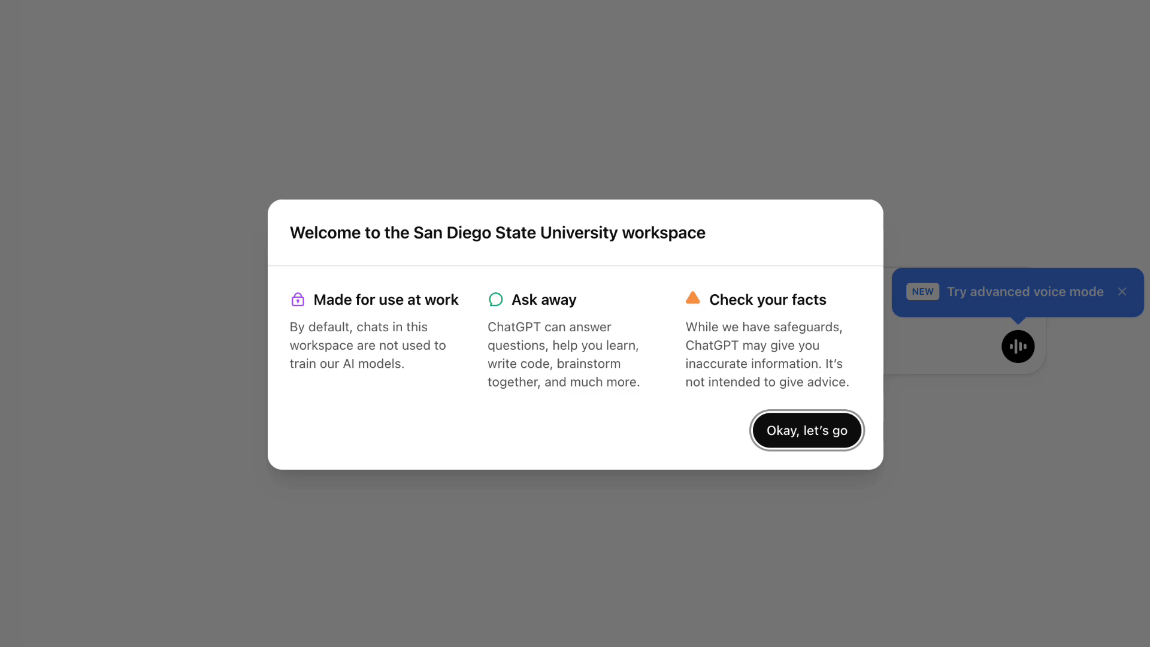
pyautogui.click(799, 440)
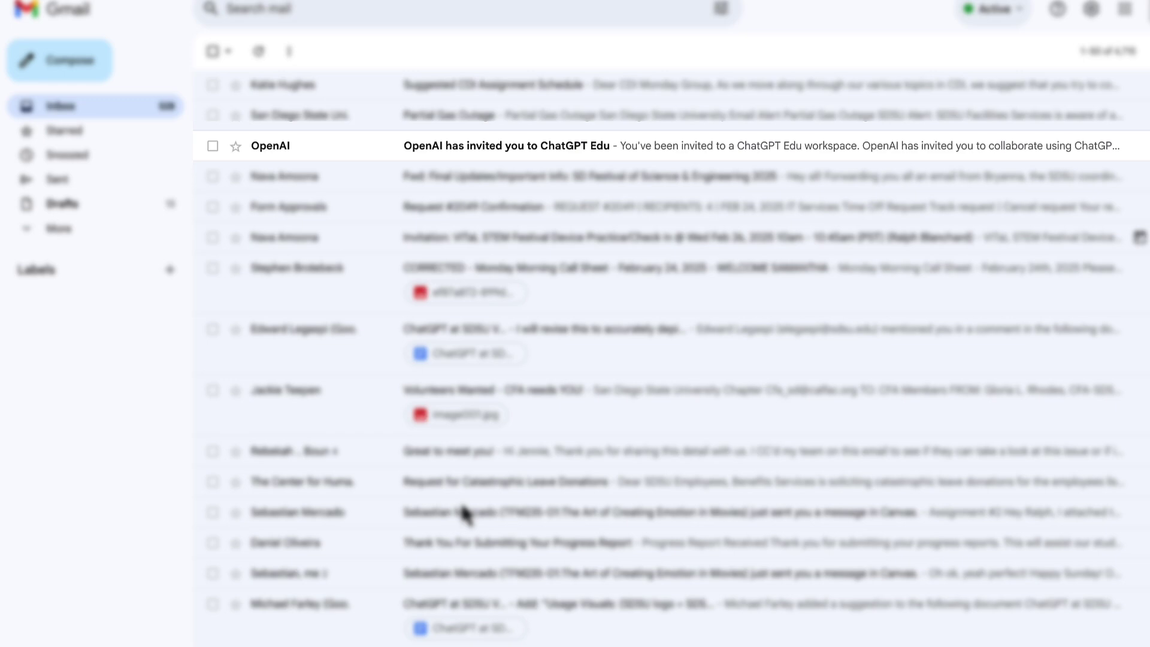
pyautogui.moveTo(495, 149)
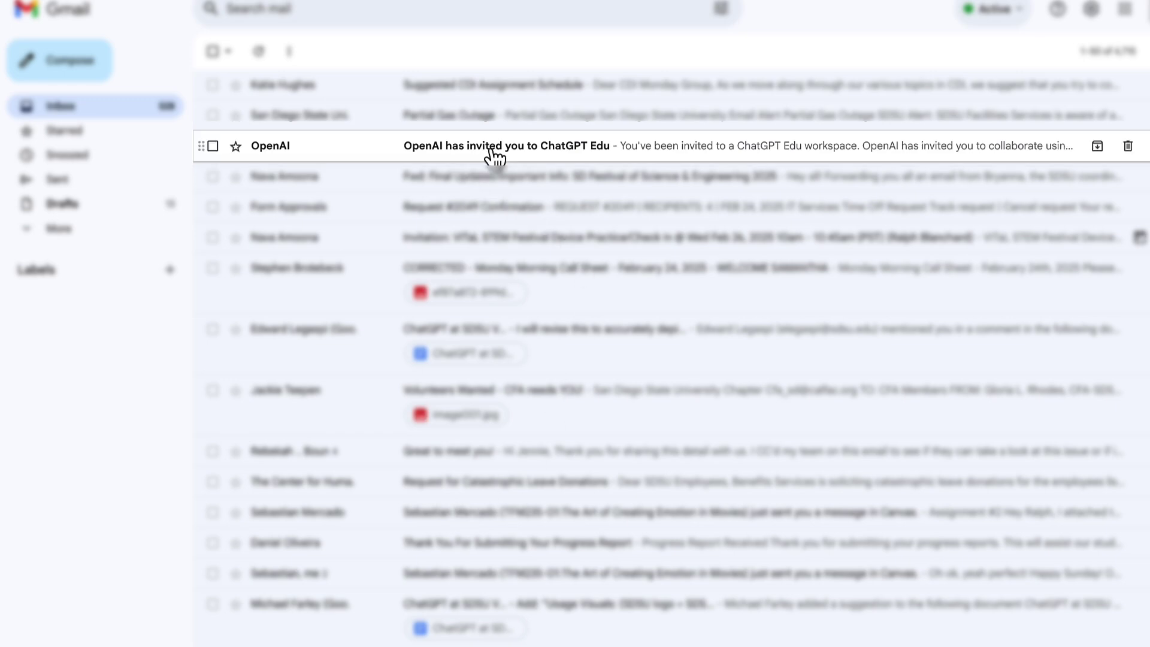
pyautogui.click(494, 158)
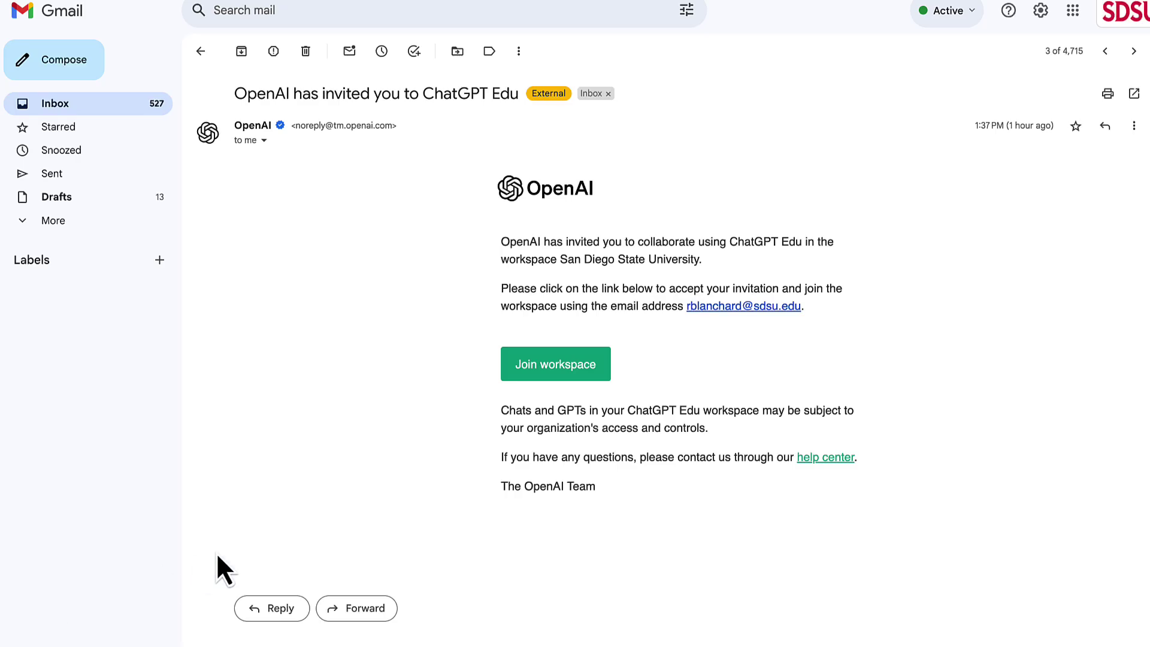
pyautogui.click(543, 365)
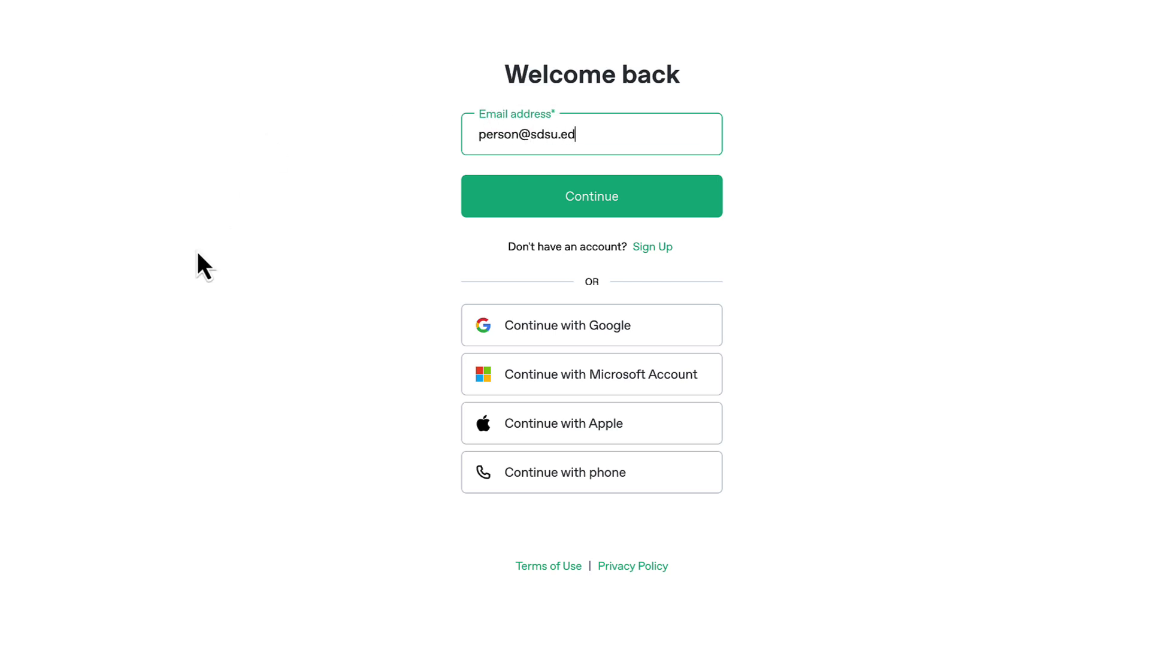
# Step: Continue signing in with the SDSU email address on the ChatGPT login page
pyautogui.click(556, 207)
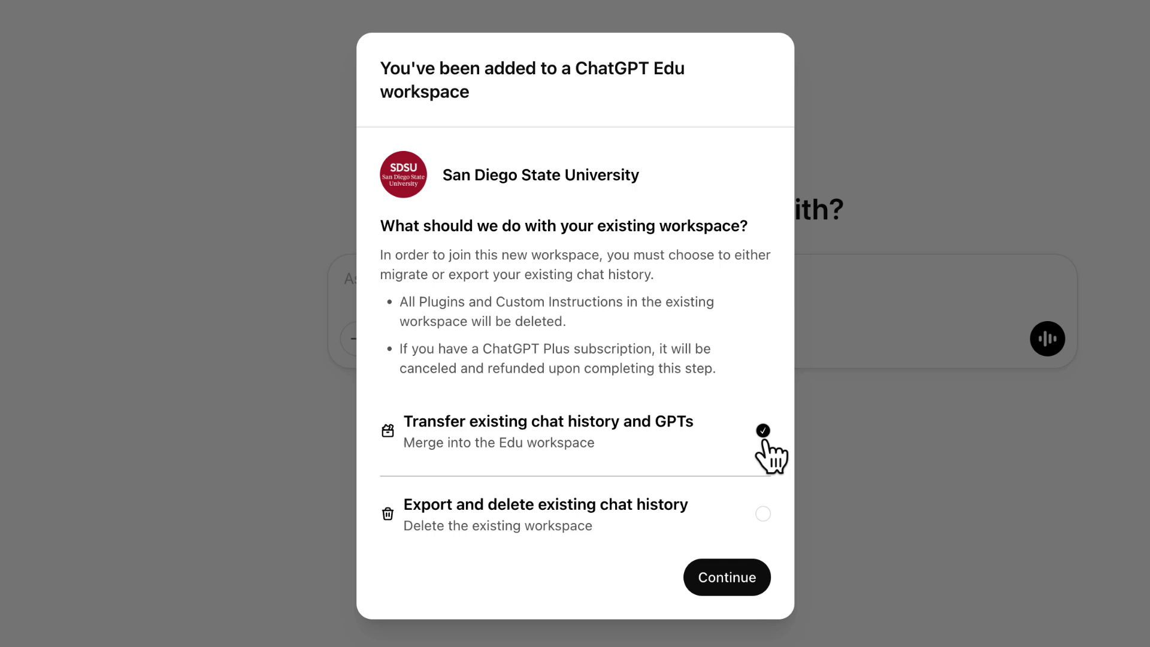
# Step: Confirm the permanent chat history transfer to the SDSU workspace and dismiss the welcome
pyautogui.click(727, 589)
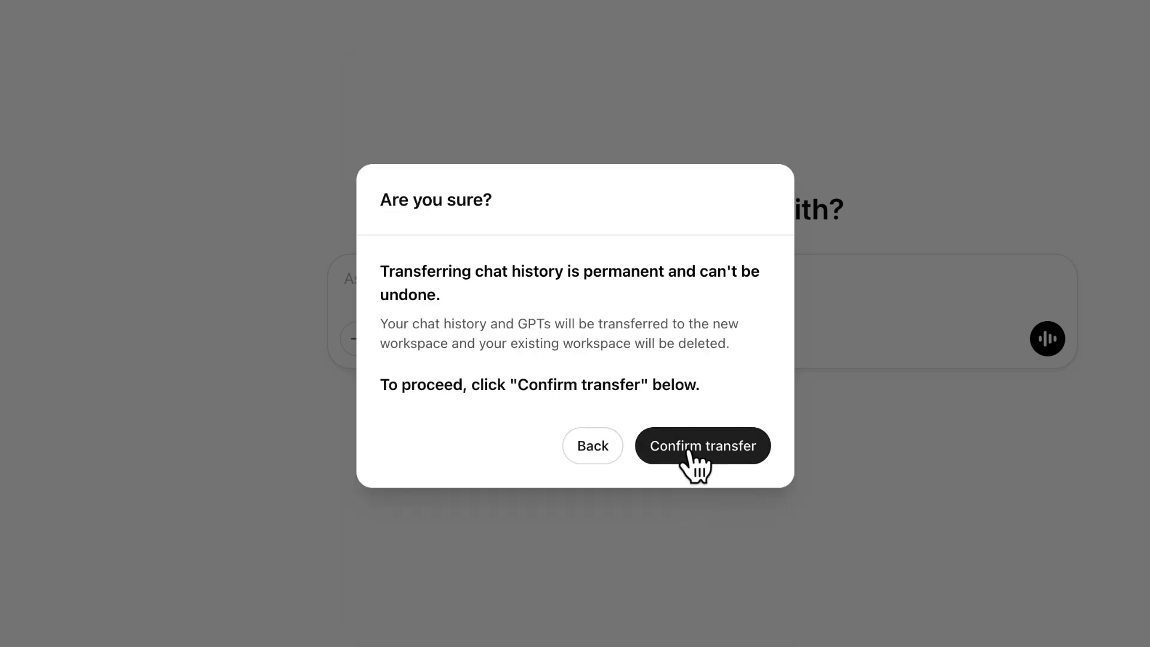
pyautogui.click(690, 452)
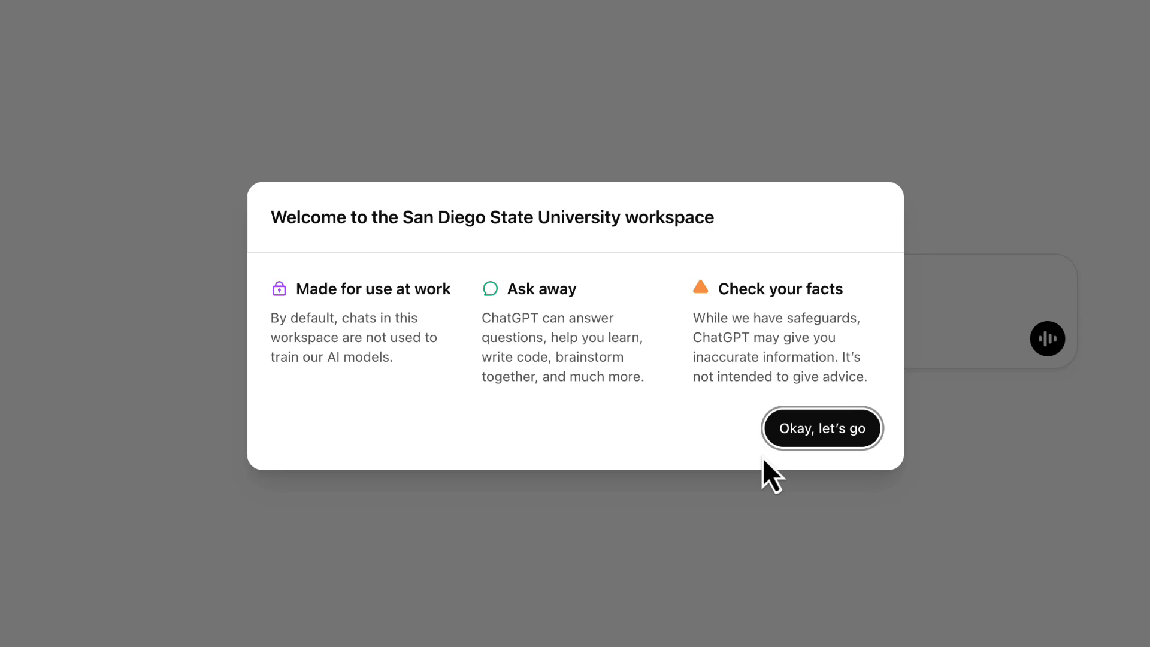
pyautogui.click(791, 429)
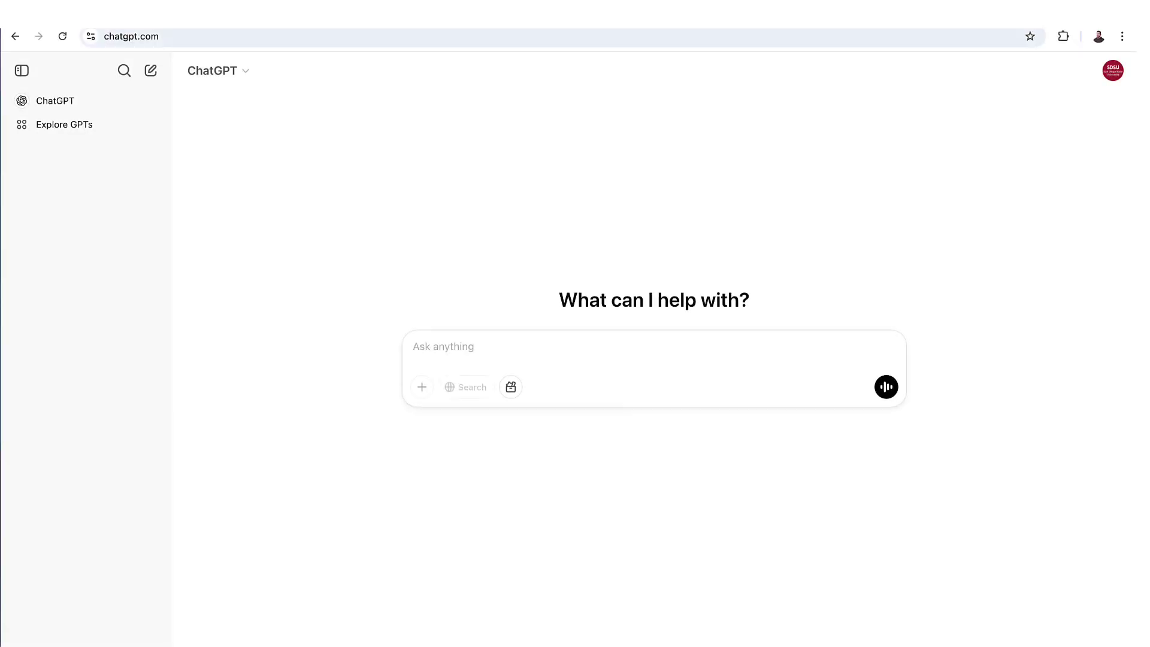